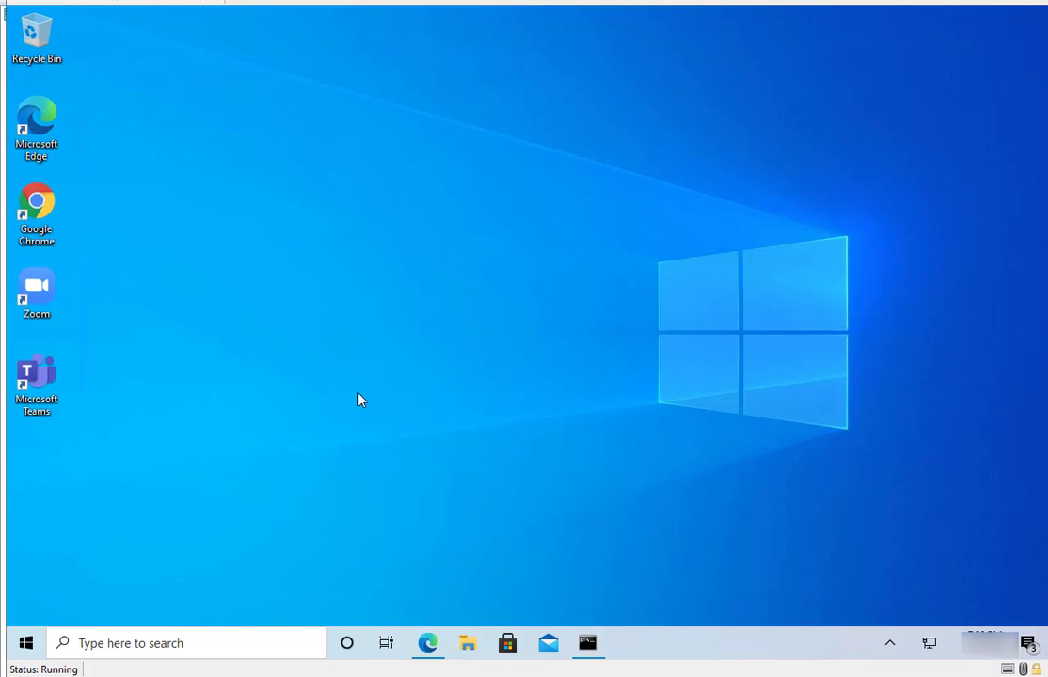
- Launch Windows Settings from the Start menu and open the Accounts section
{"action": "left_click", "coordinate": [26, 643]}
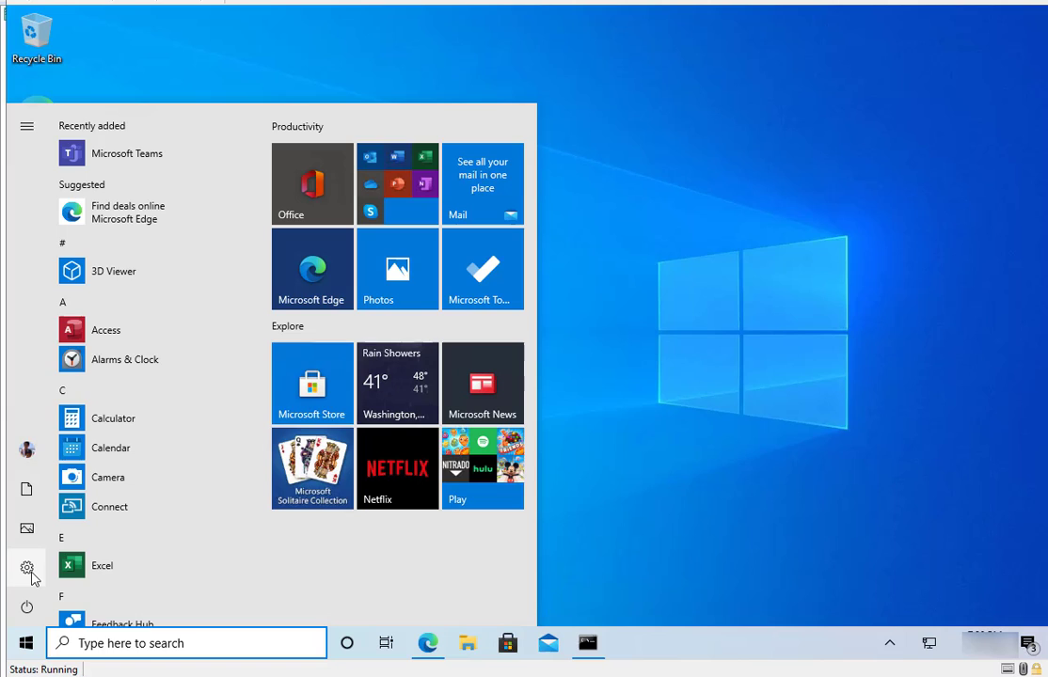
{"action": "mouse_move", "coordinate": [29, 568]}
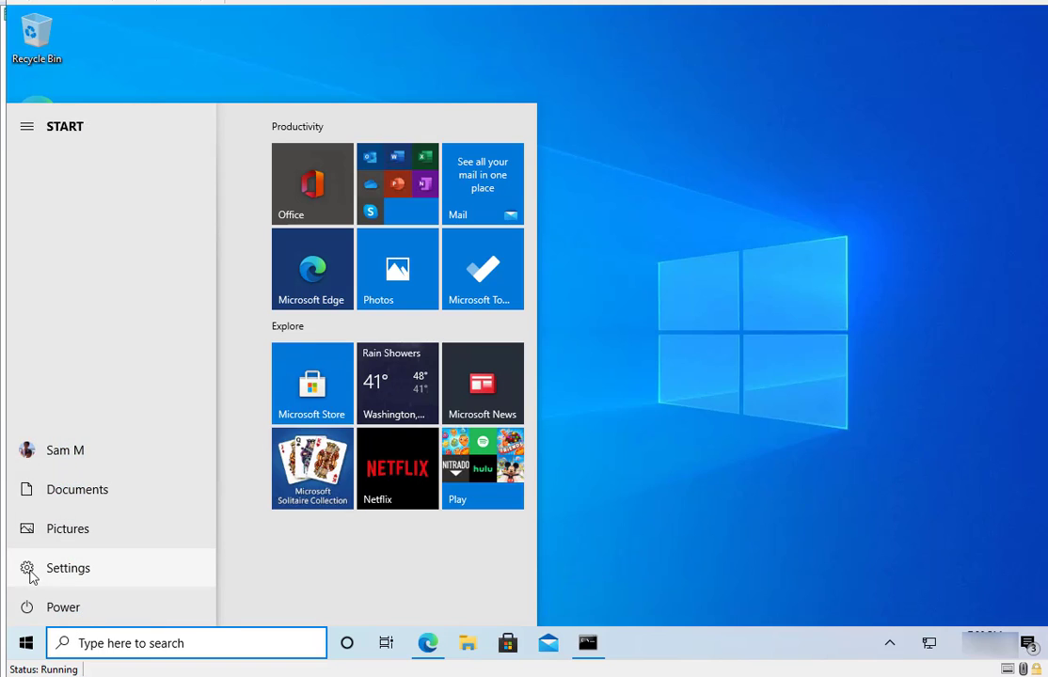
{"action": "left_click", "coordinate": [31, 570]}
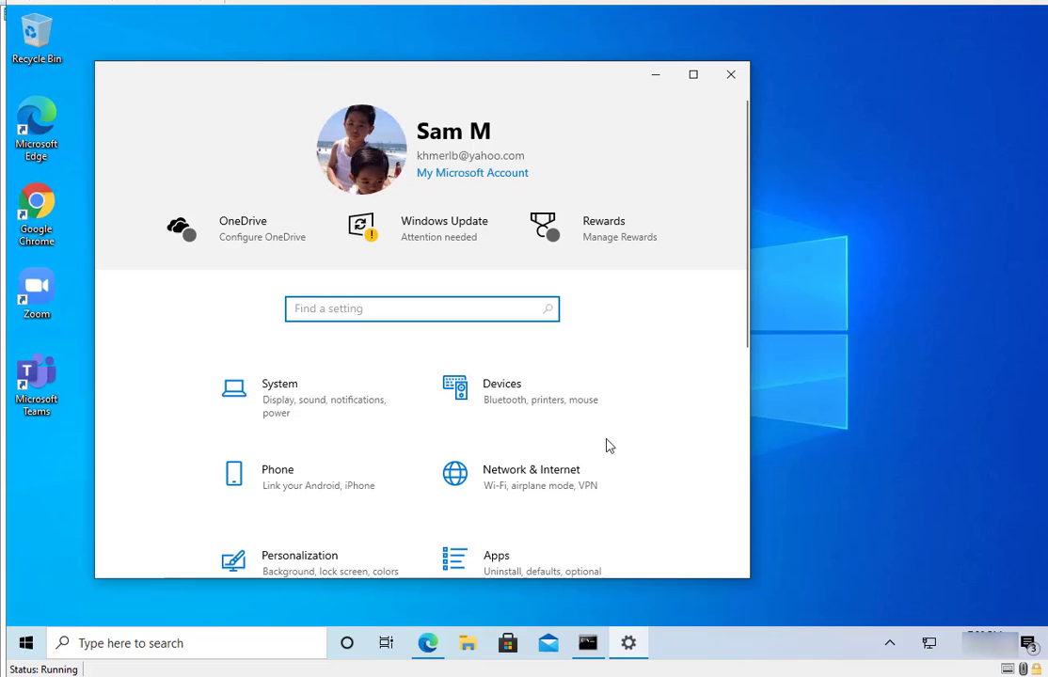
{"action": "scroll", "coordinate": [605, 445], "scroll_direction": "down", "scroll_amount": 3}
{"action": "scroll", "coordinate": [604, 445], "scroll_direction": "down", "scroll_amount": 2}
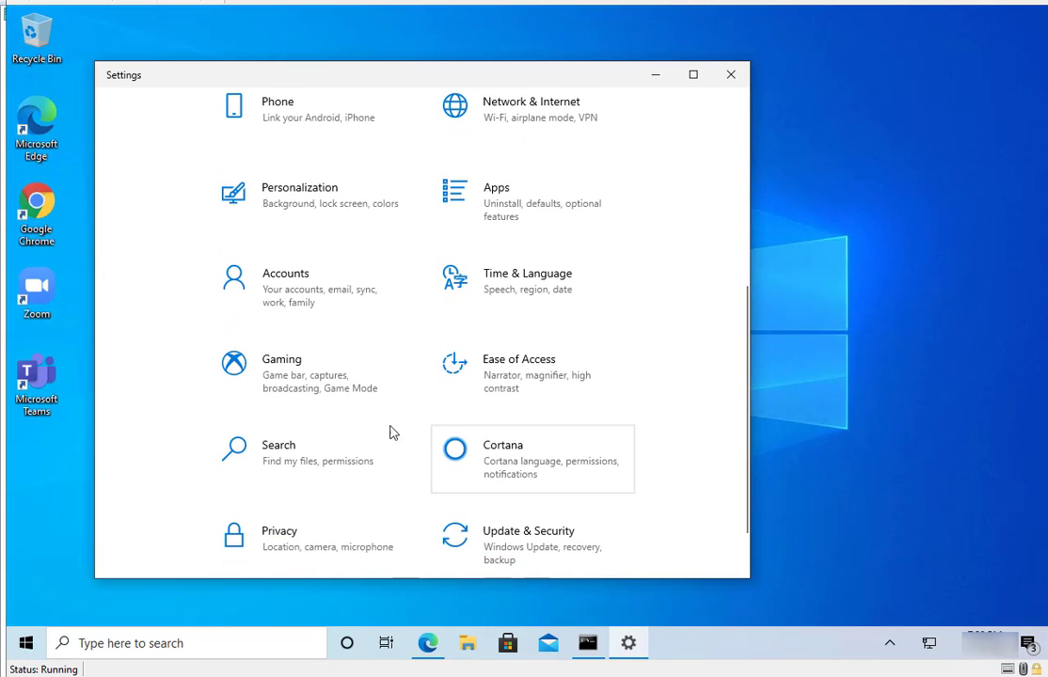
{"action": "left_click", "coordinate": [294, 294]}
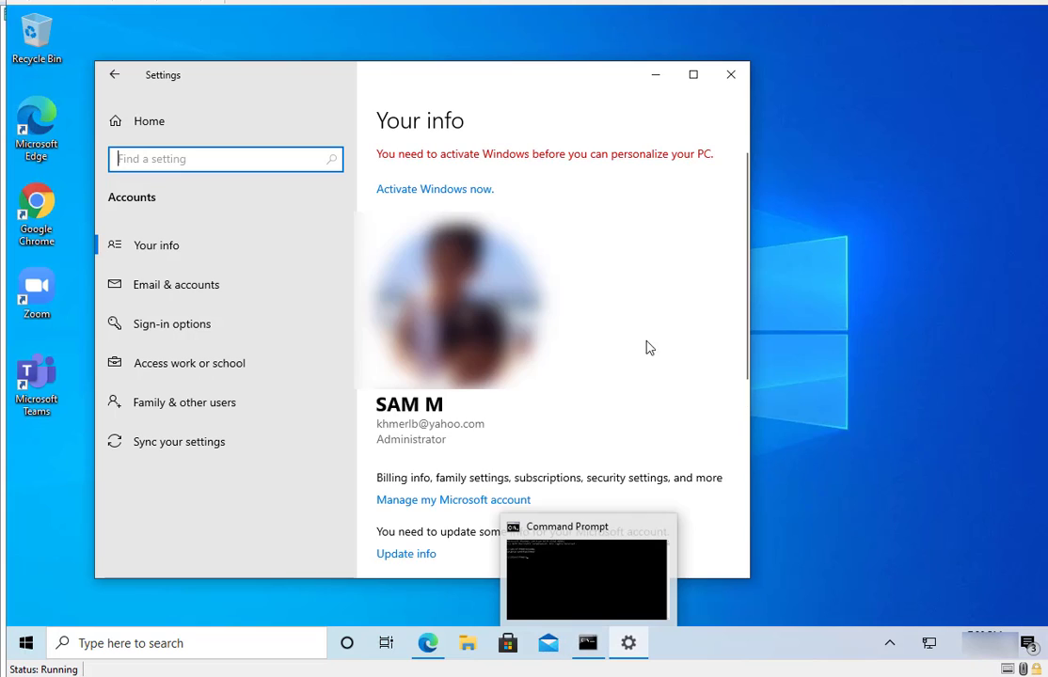
{"action": "scroll", "coordinate": [635, 339], "scroll_direction": "down", "scroll_amount": 4}
{"action": "scroll", "coordinate": [634, 339], "scroll_direction": "down", "scroll_amount": 3}
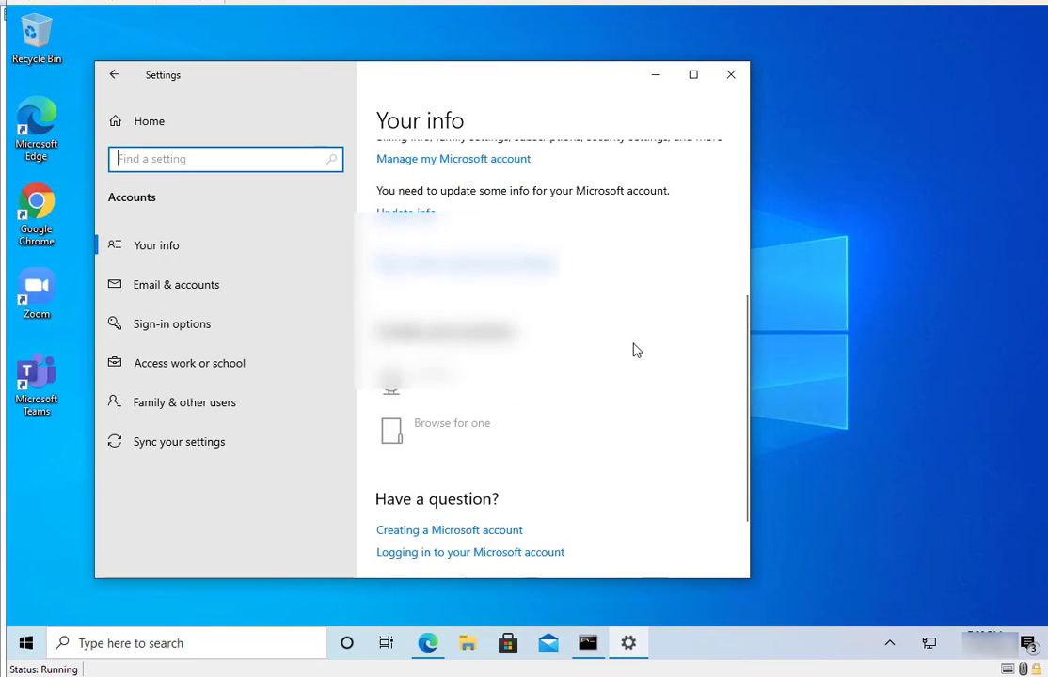
- Go to Family & other users and begin adding someone else to this PC
{"action": "left_click", "coordinate": [175, 407]}
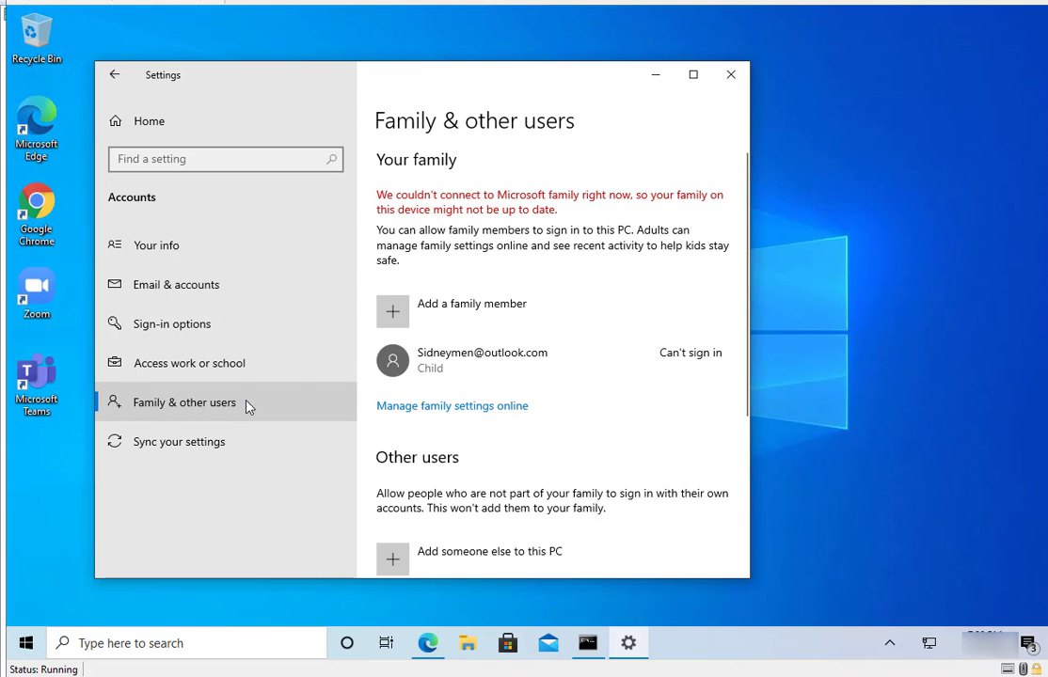
{"action": "scroll", "coordinate": [506, 407], "scroll_direction": "down", "scroll_amount": 2}
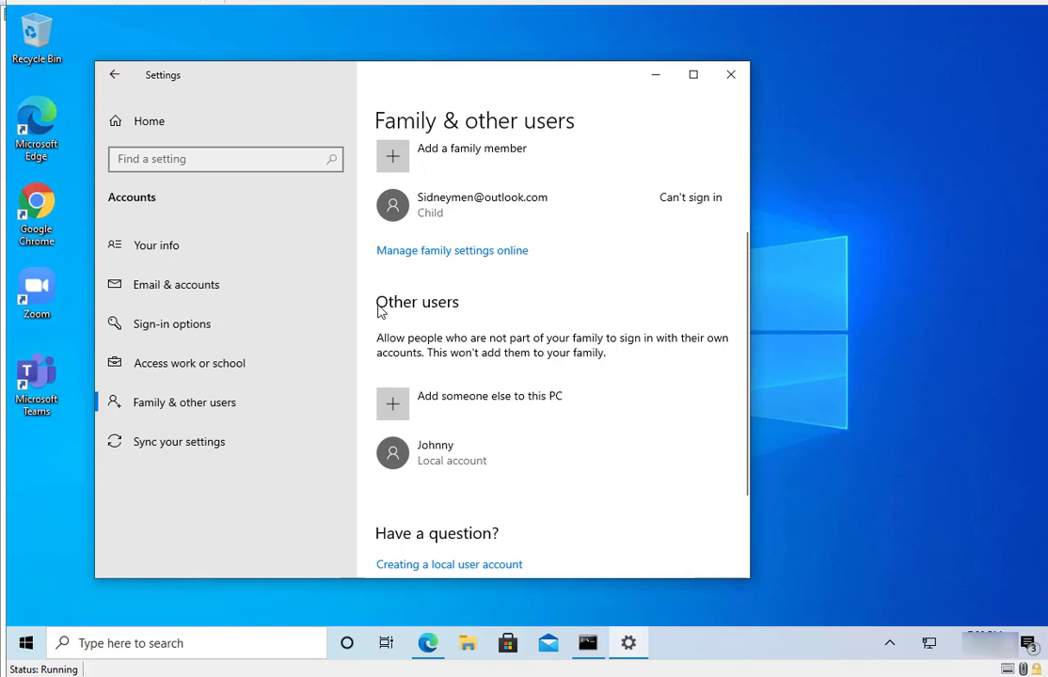
{"action": "left_click", "coordinate": [398, 414]}
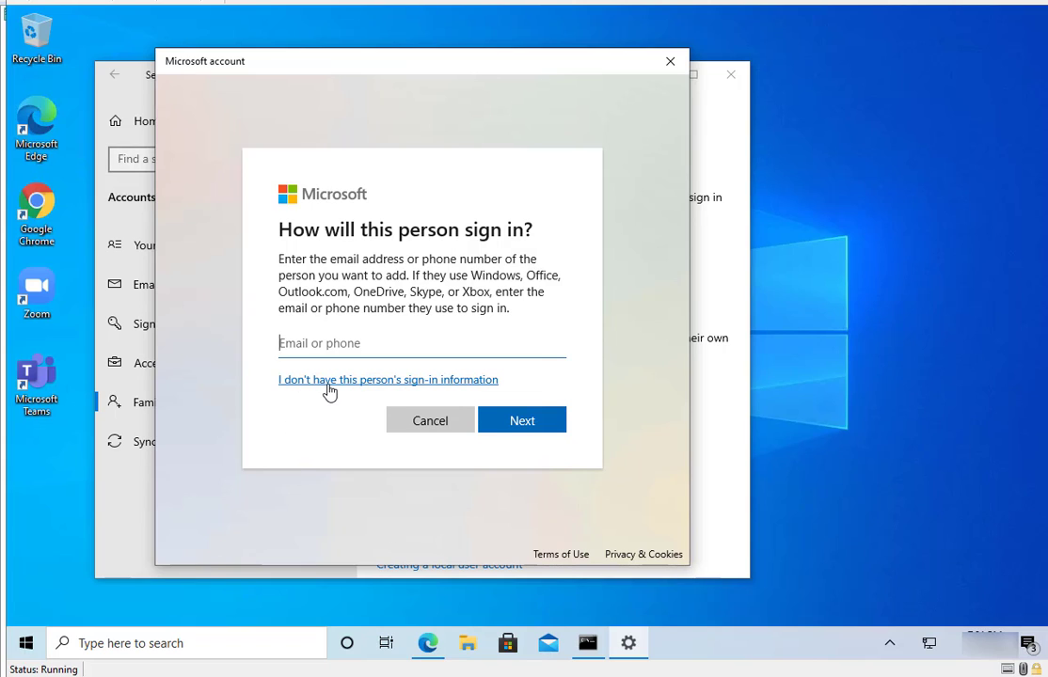
- Skip the sign-in information and choose to add a user without a Microsoft account
{"action": "left_click", "coordinate": [397, 386]}
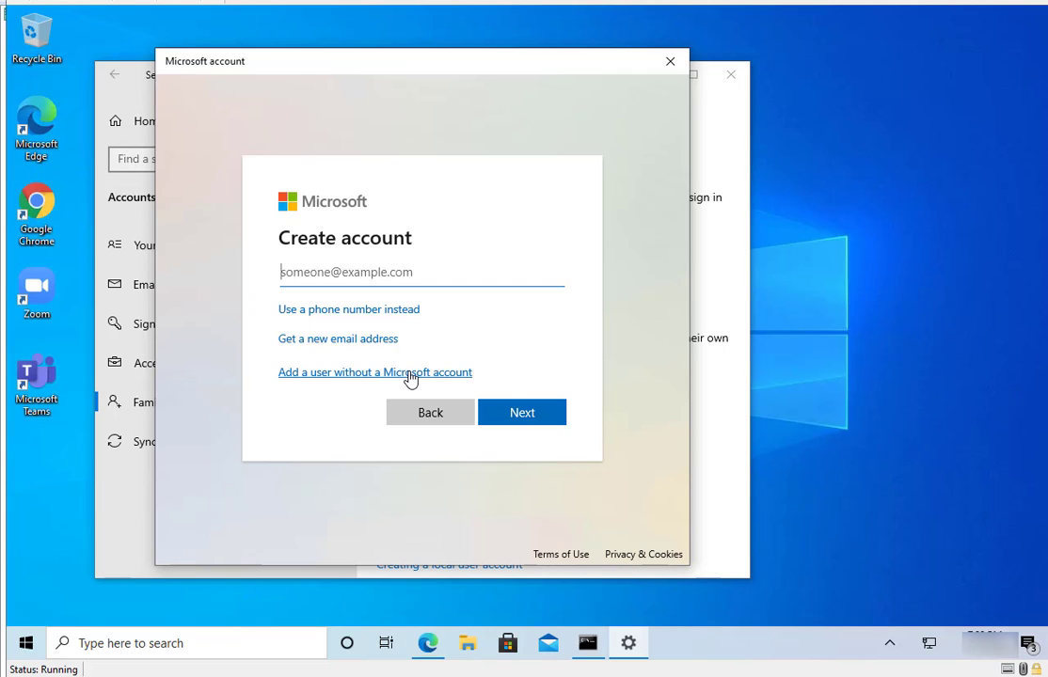
{"action": "left_click", "coordinate": [470, 374]}
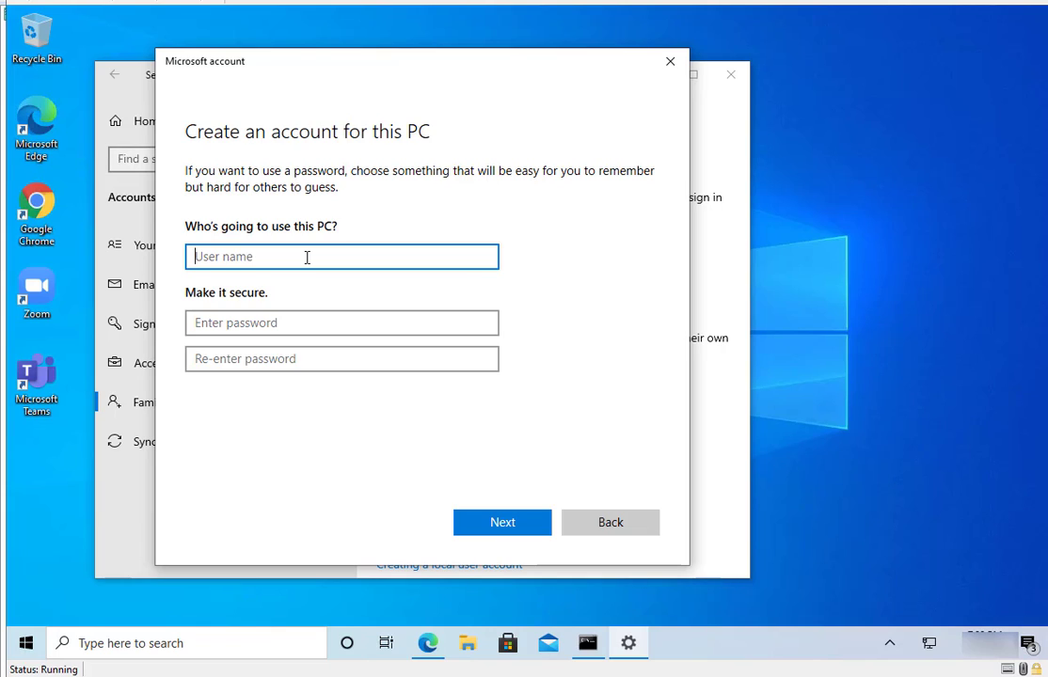
{"action": "type", "text": "T"}
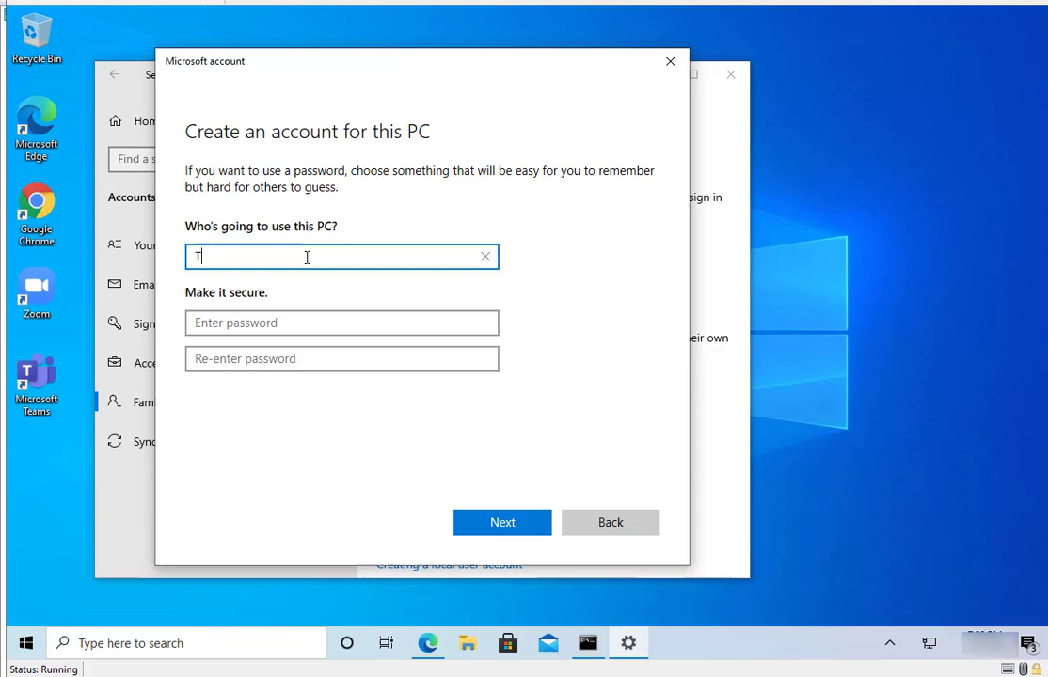
{"action": "type", "text": "e"}
{"action": "key", "text": "BackSpace"}
{"action": "key", "text": "BackSpace"}
{"action": "type", "text": "ti"}
{"action": "type", "text": "moth"}
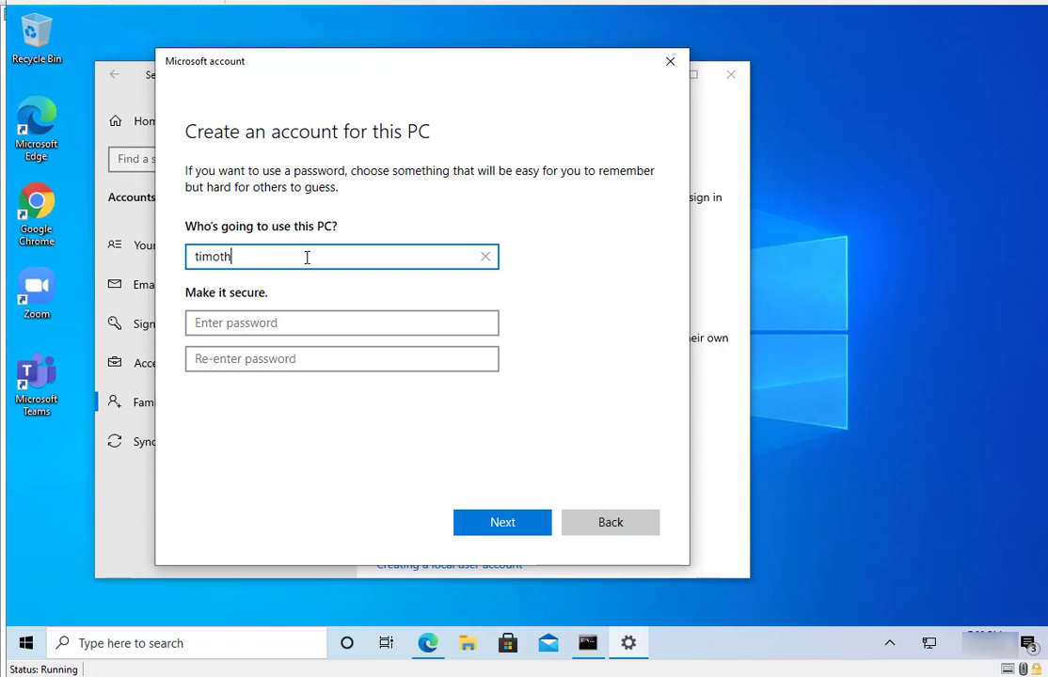
{"action": "type", "text": "y"}
{"action": "left_click", "coordinate": [321, 324]}
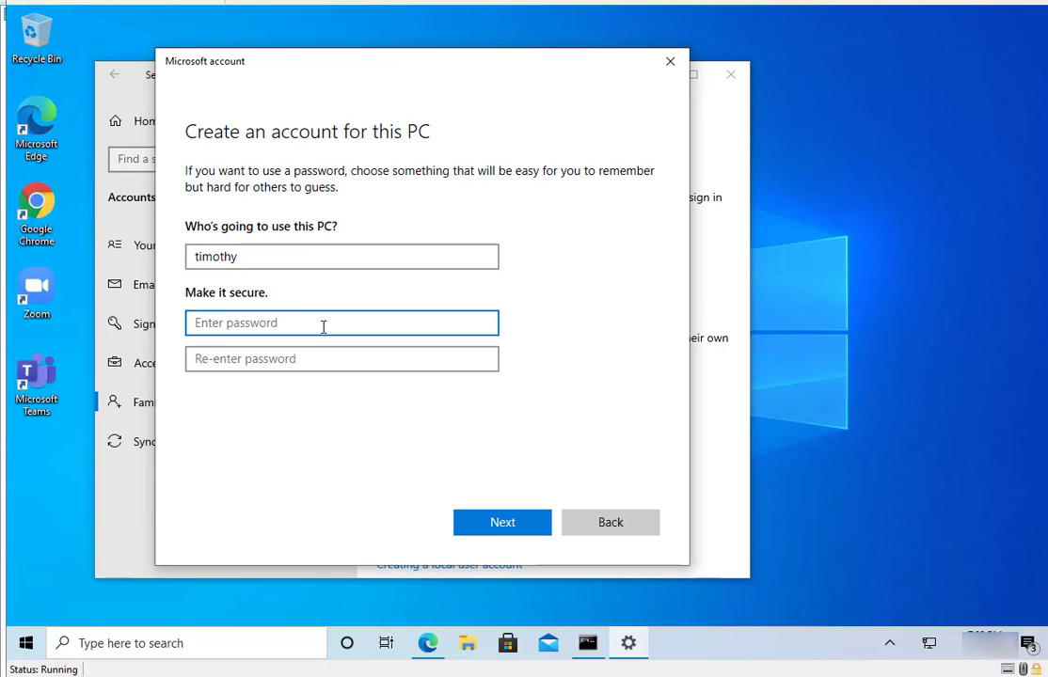
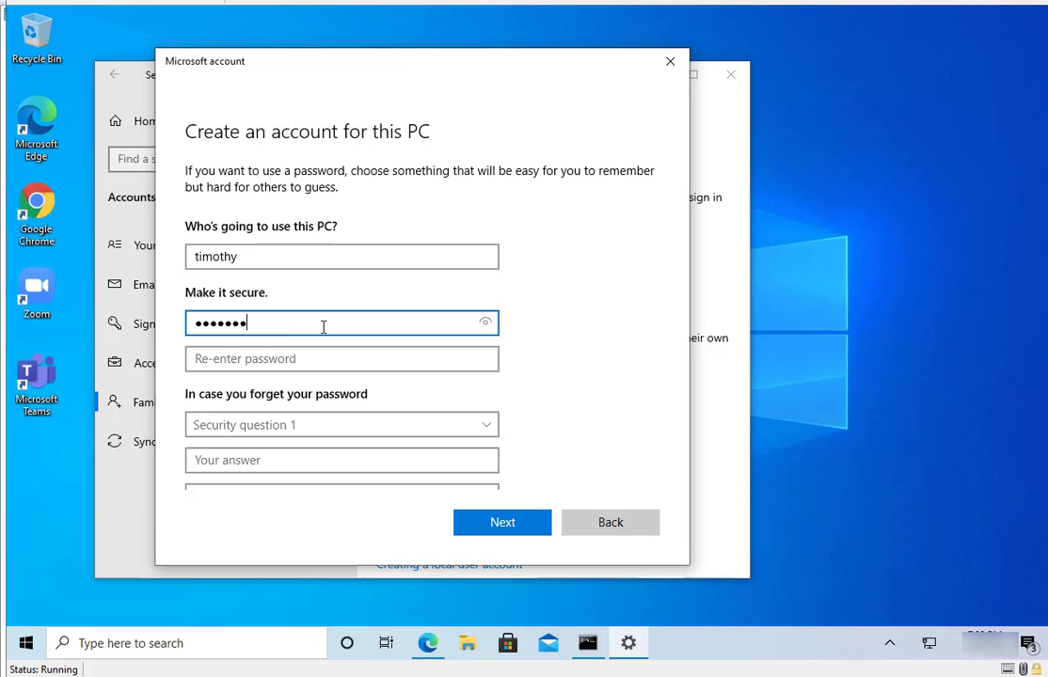
{"action": "key", "text": "Tab"}
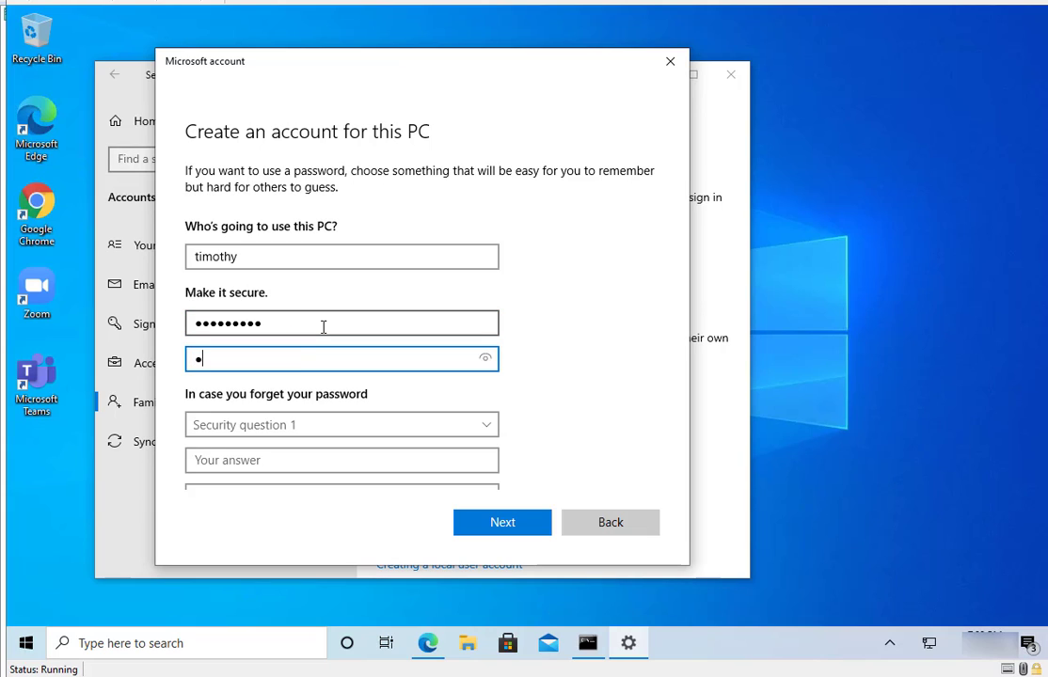
{"action": "scroll", "coordinate": [658, 411], "scroll_direction": "down", "scroll_amount": 1}
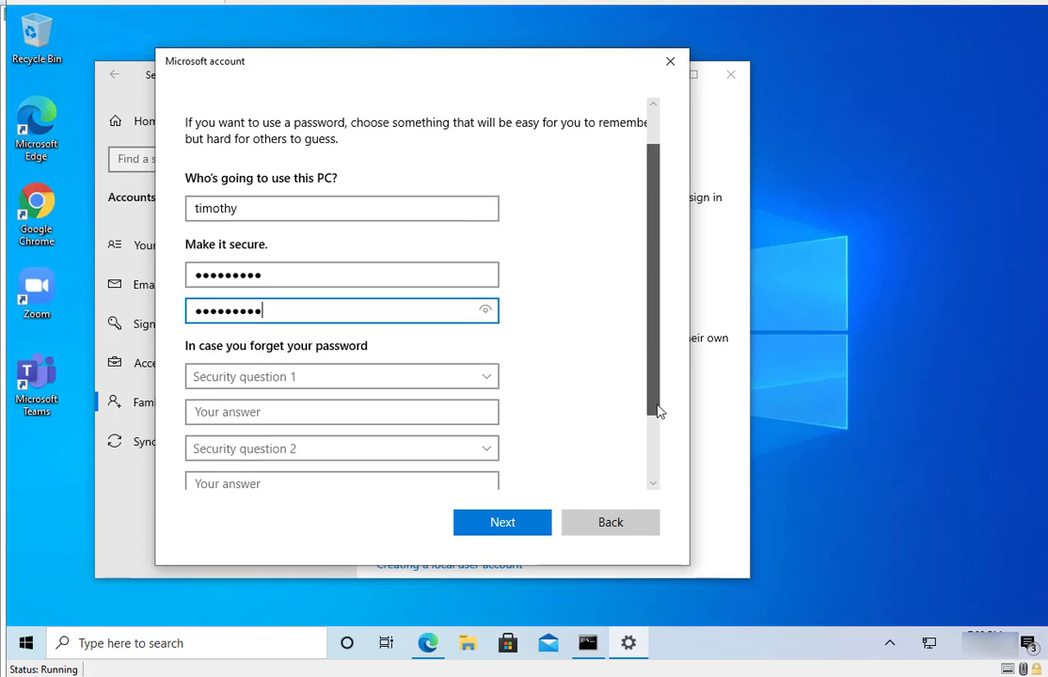
{"action": "scroll", "coordinate": [658, 411], "scroll_direction": "down", "scroll_amount": 2}
{"action": "scroll", "coordinate": [652, 434], "scroll_direction": "down", "scroll_amount": 1}
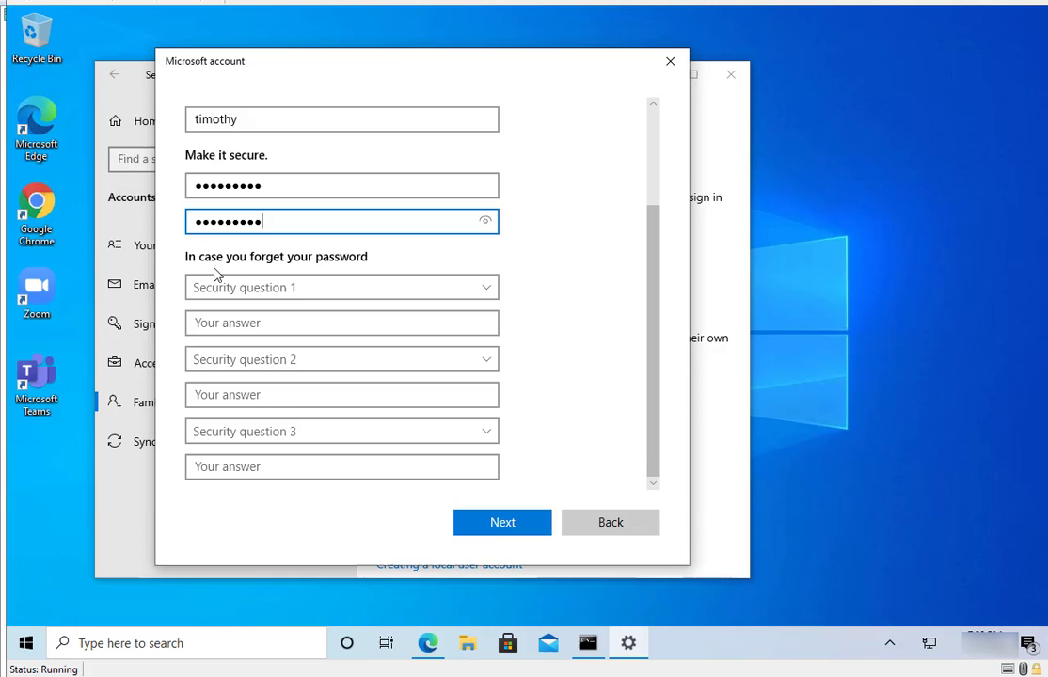
{"action": "left_click", "coordinate": [308, 291]}
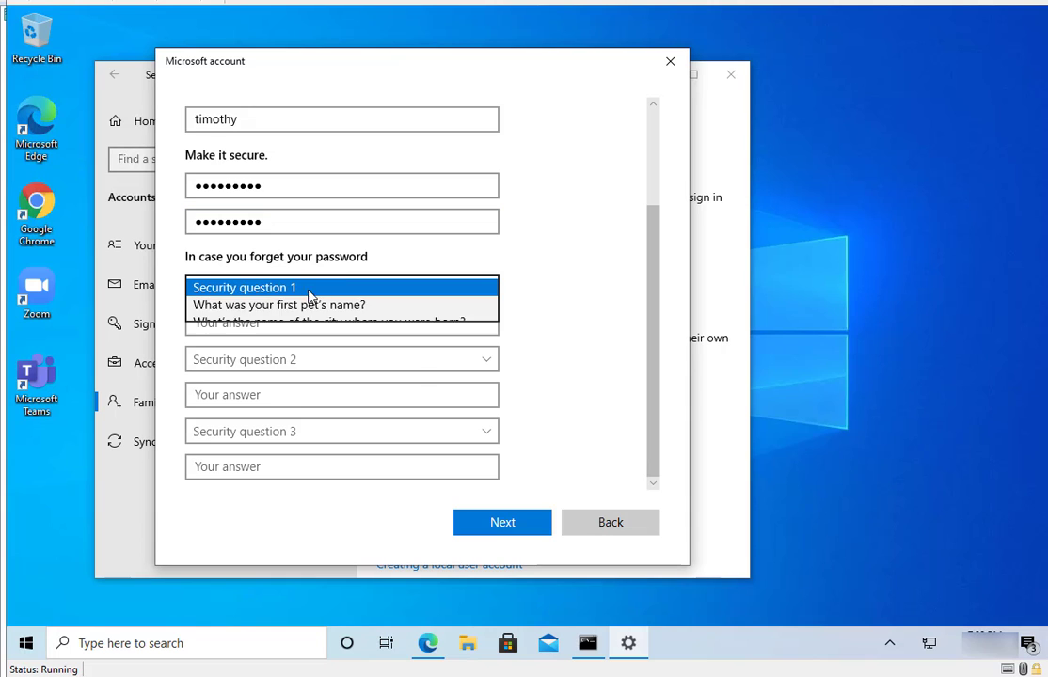
{"action": "left_click", "coordinate": [302, 307]}
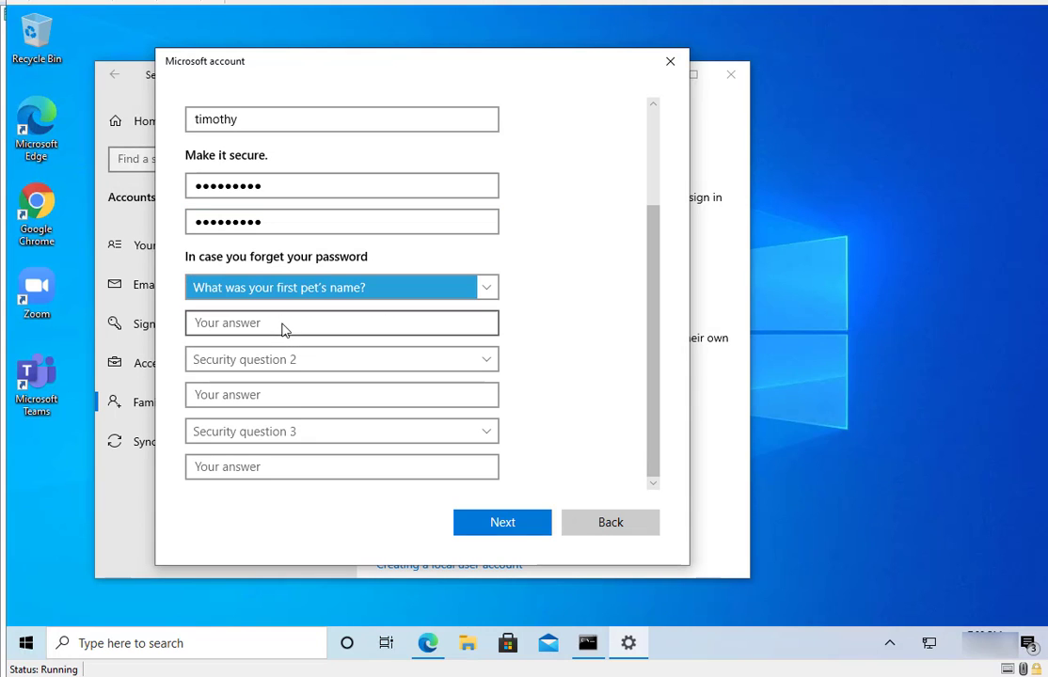
{"action": "left_click", "coordinate": [280, 326]}
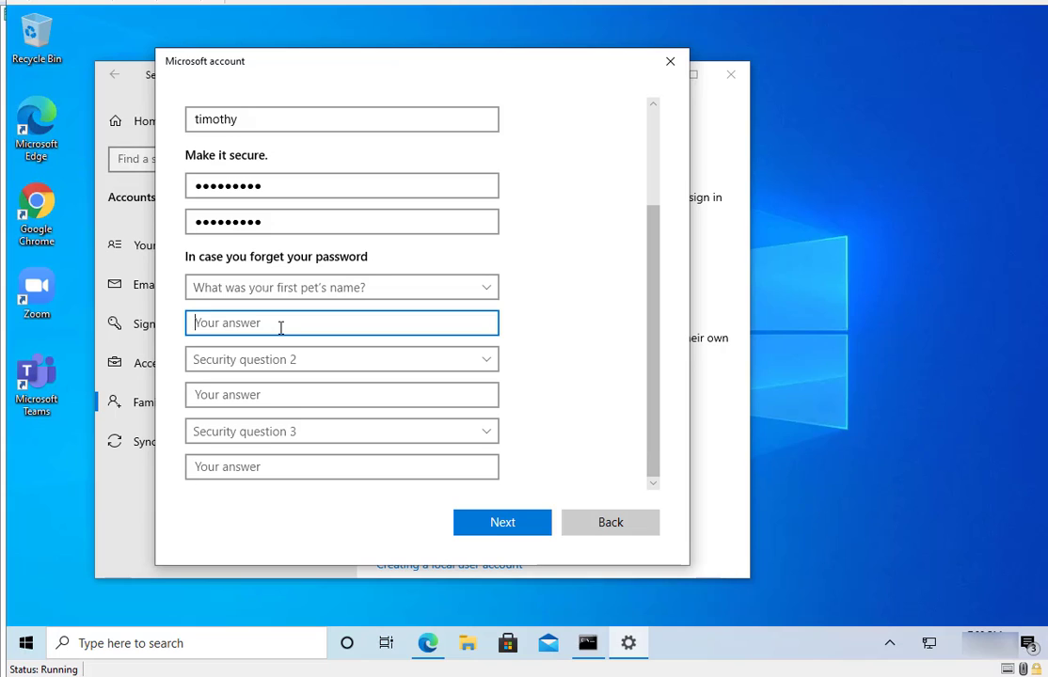
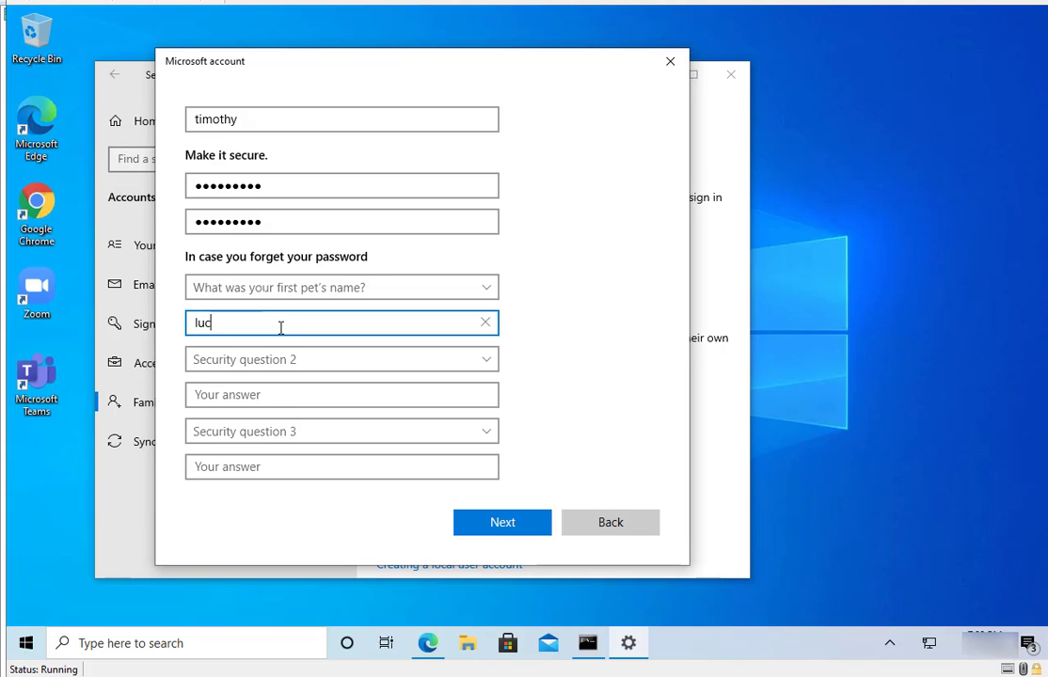
{"action": "left_click", "coordinate": [297, 365]}
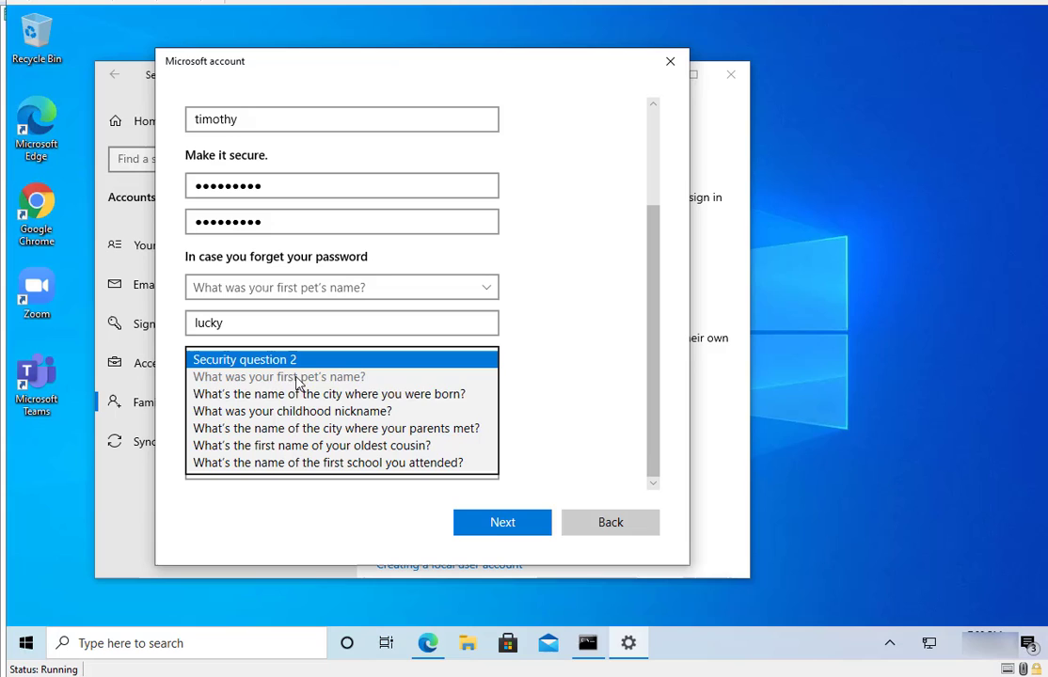
{"action": "left_click", "coordinate": [310, 414]}
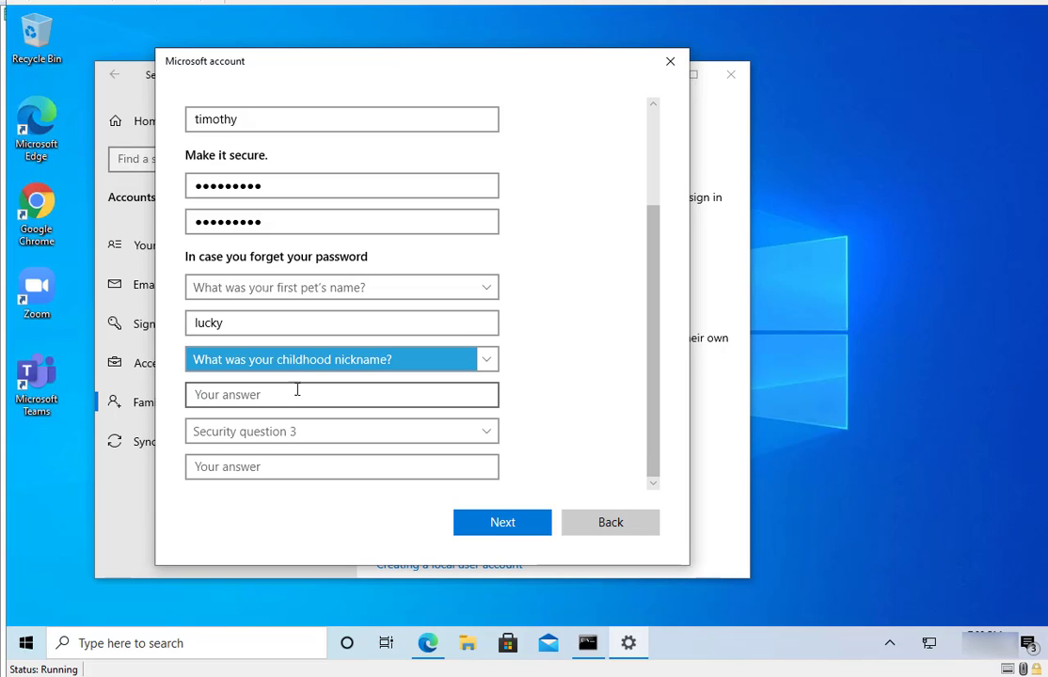
{"action": "left_click", "coordinate": [297, 387]}
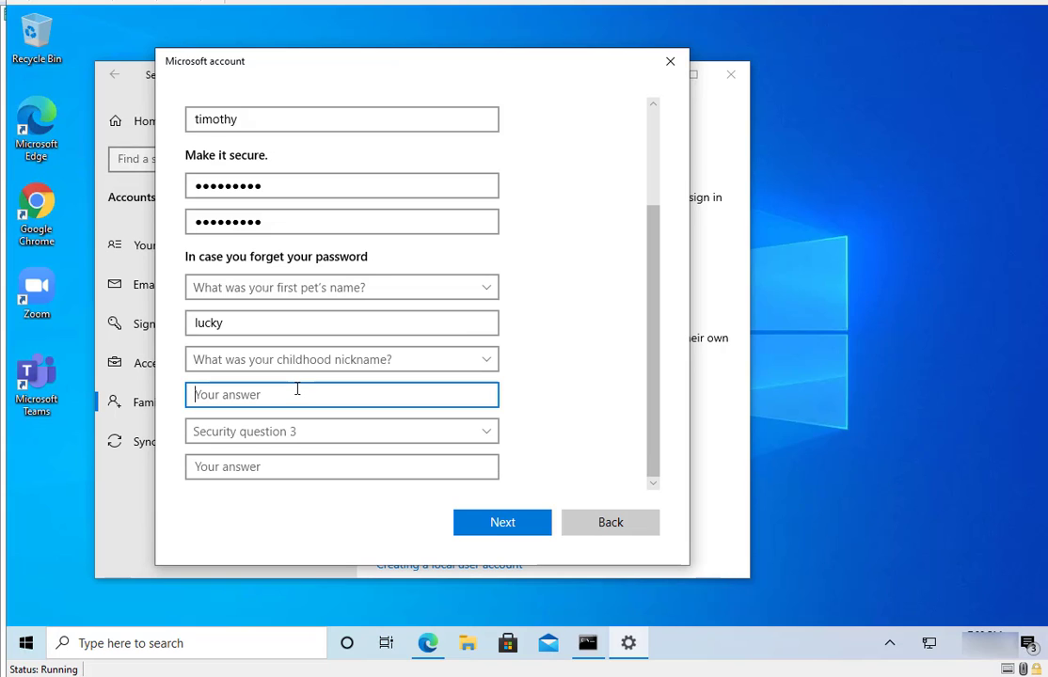
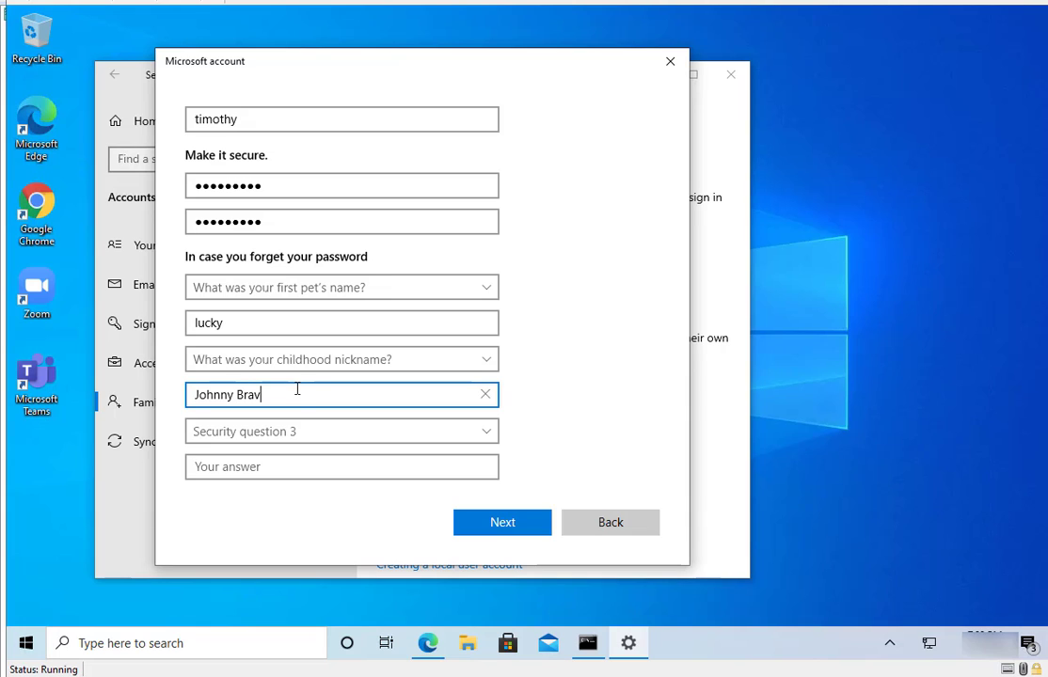
{"action": "left_click", "coordinate": [311, 431]}
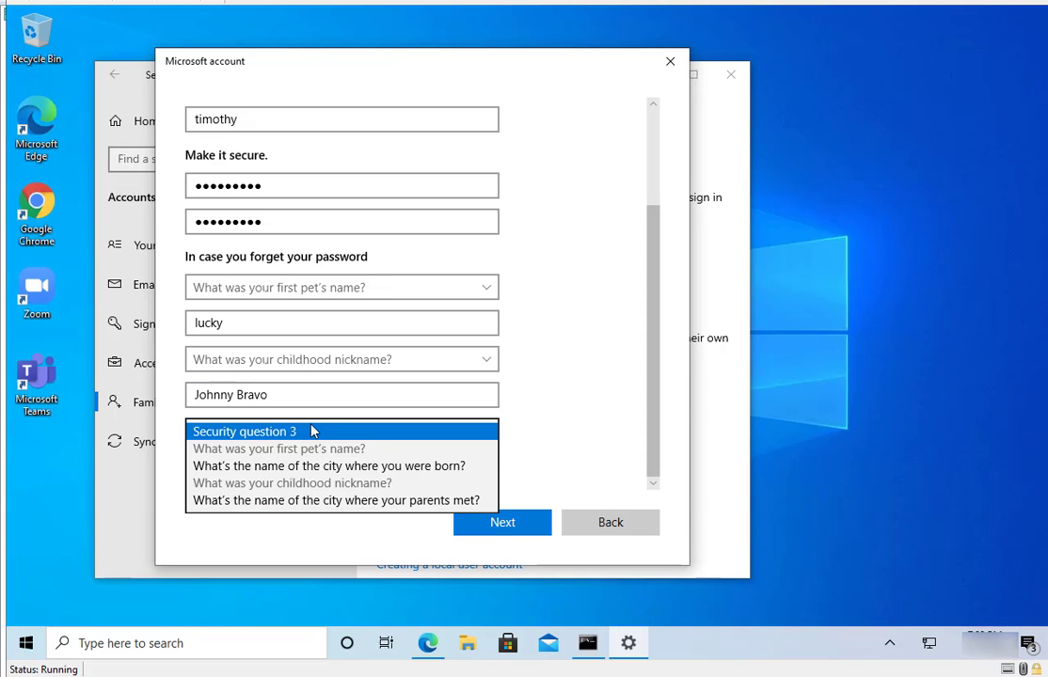
{"action": "left_click", "coordinate": [342, 536]}
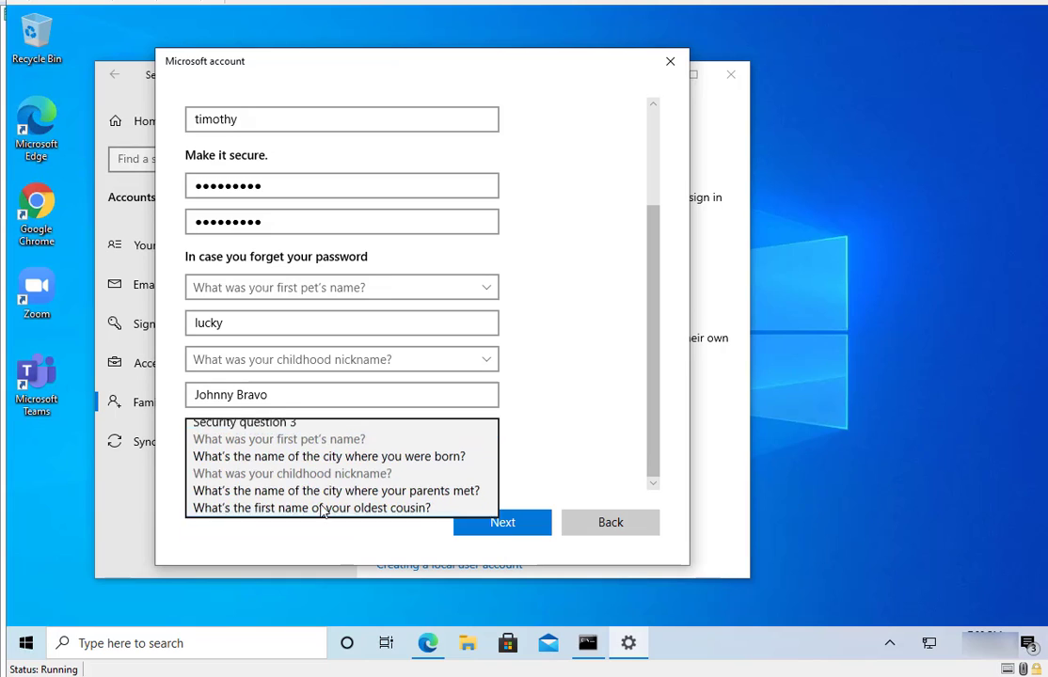
{"action": "left_click", "coordinate": [299, 472]}
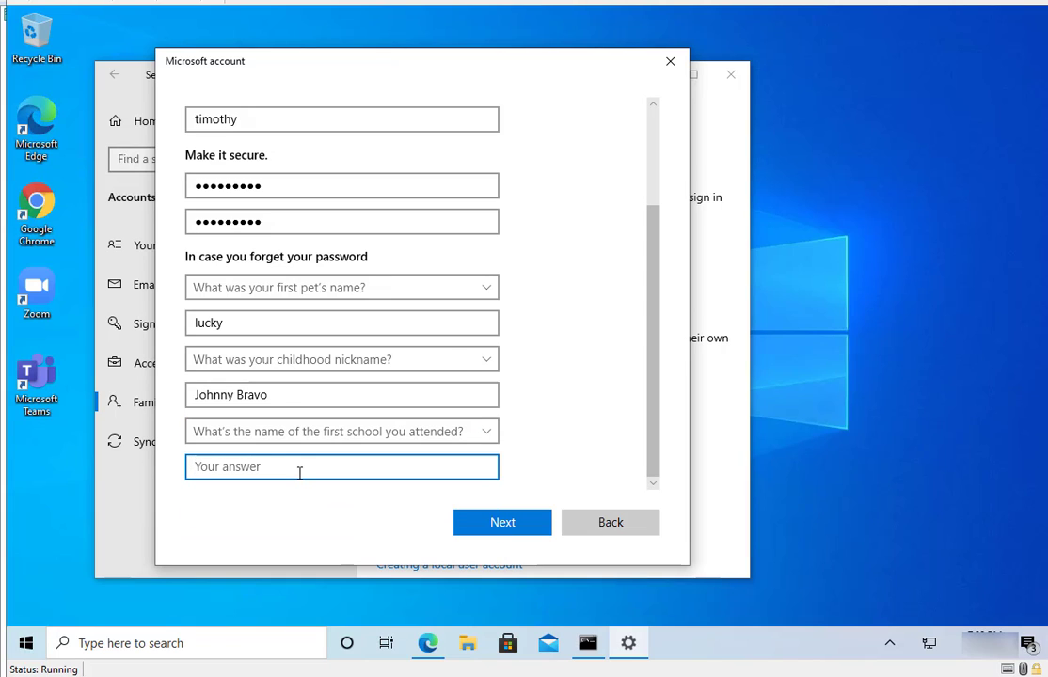
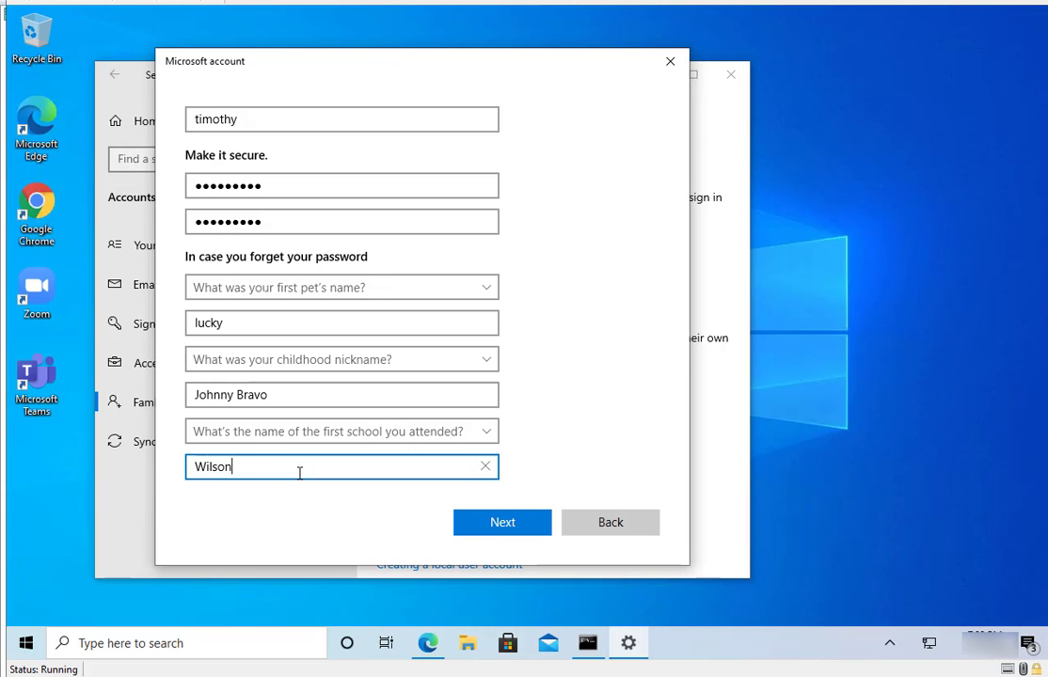
{"action": "left_click", "coordinate": [404, 531]}
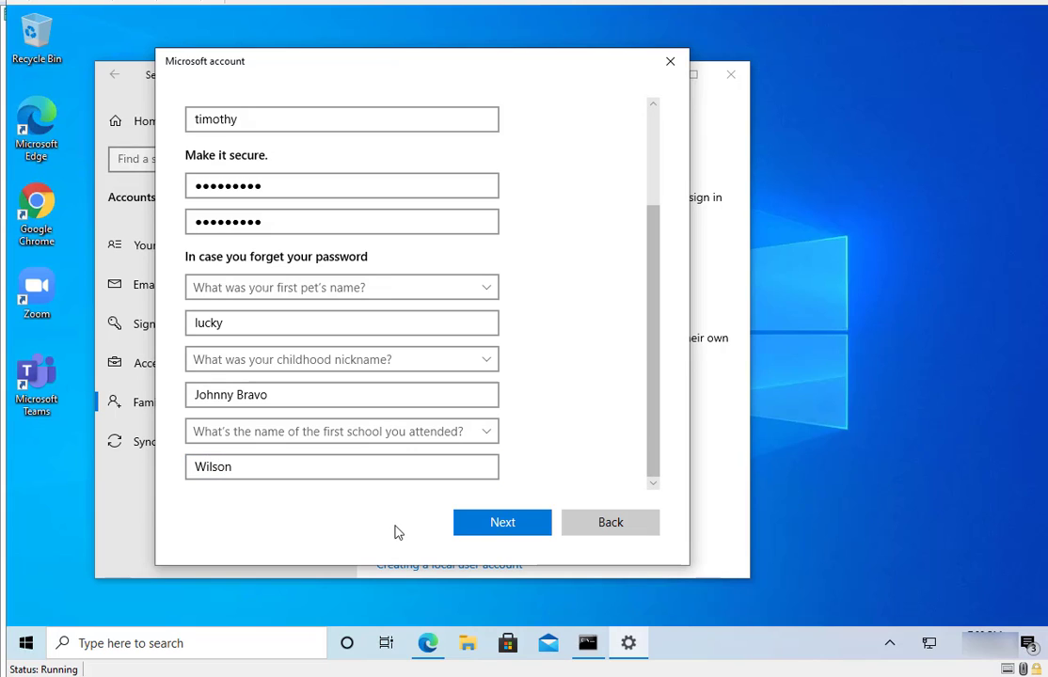
- Create timothy's local account, check it under Other users, then sign out
{"action": "left_click", "coordinate": [495, 524]}
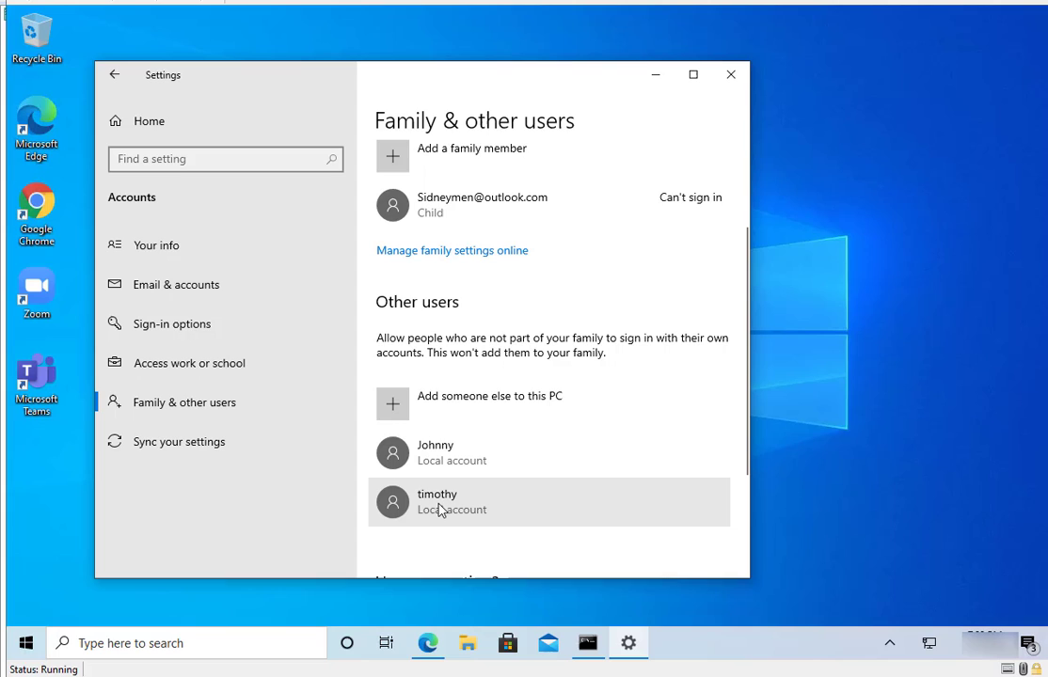
{"action": "left_click", "coordinate": [439, 509]}
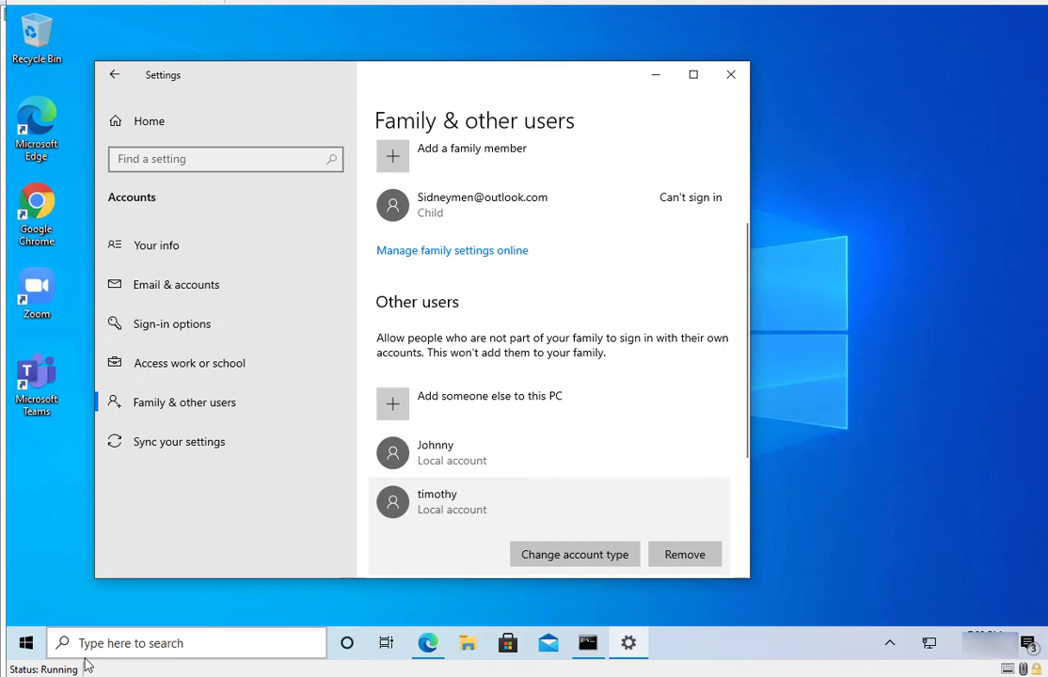
{"action": "left_click", "coordinate": [26, 647]}
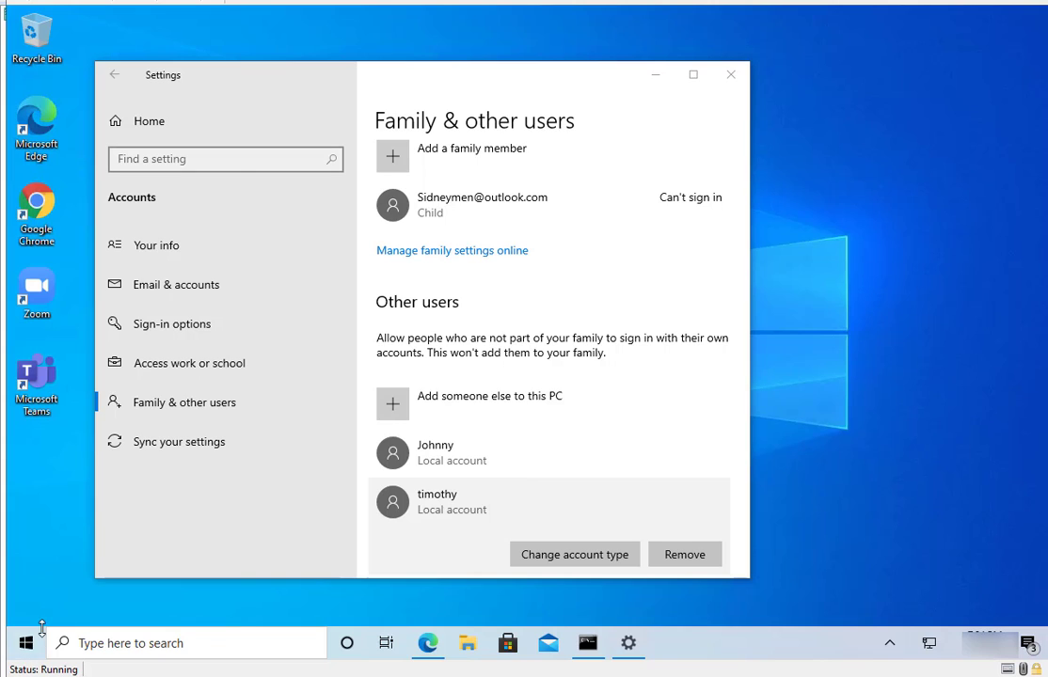
{"action": "right_click", "coordinate": [26, 645]}
{"action": "mouse_move", "coordinate": [100, 595]}
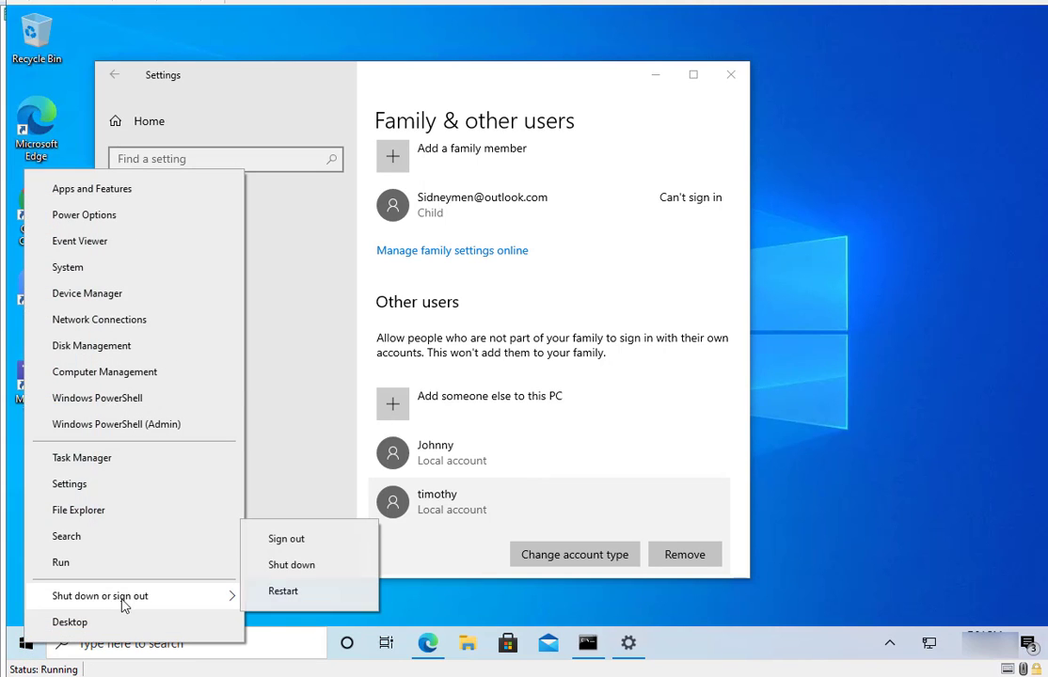
{"action": "left_click", "coordinate": [287, 539]}
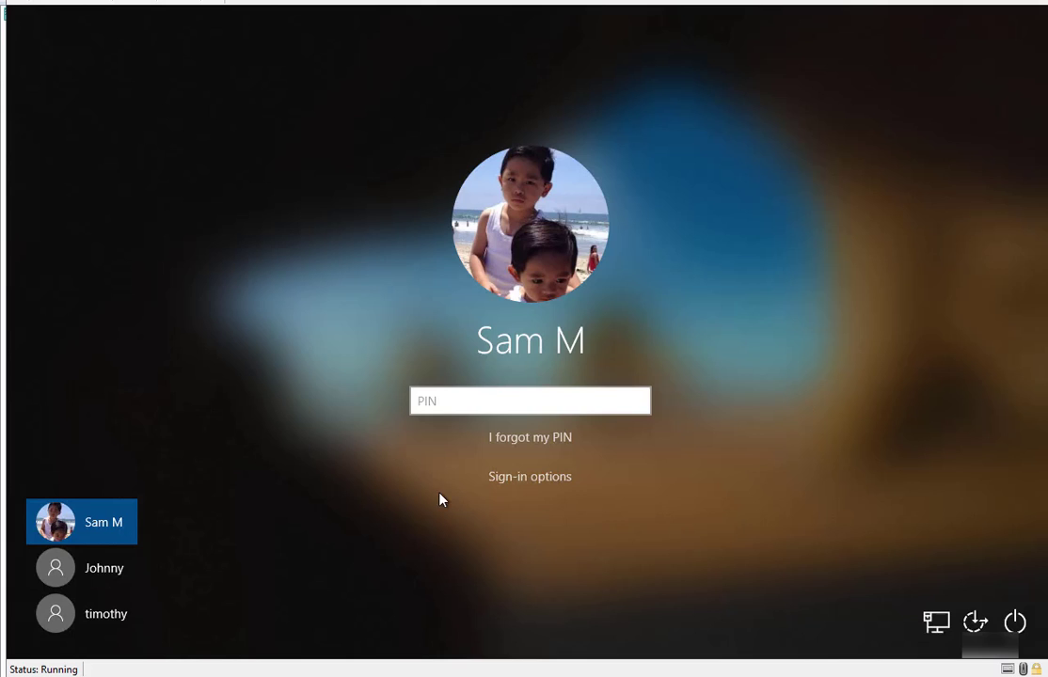
- Sign in as timothy by entering his password on the sign-in screen
{"action": "left_click", "coordinate": [106, 626]}
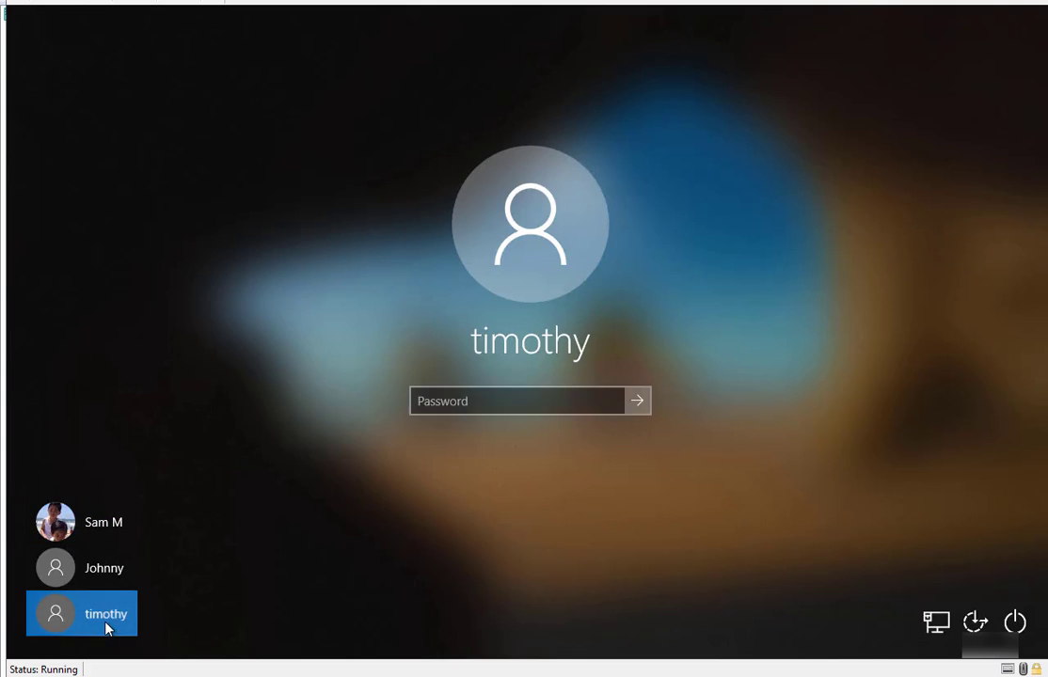
{"action": "left_click", "coordinate": [510, 405]}
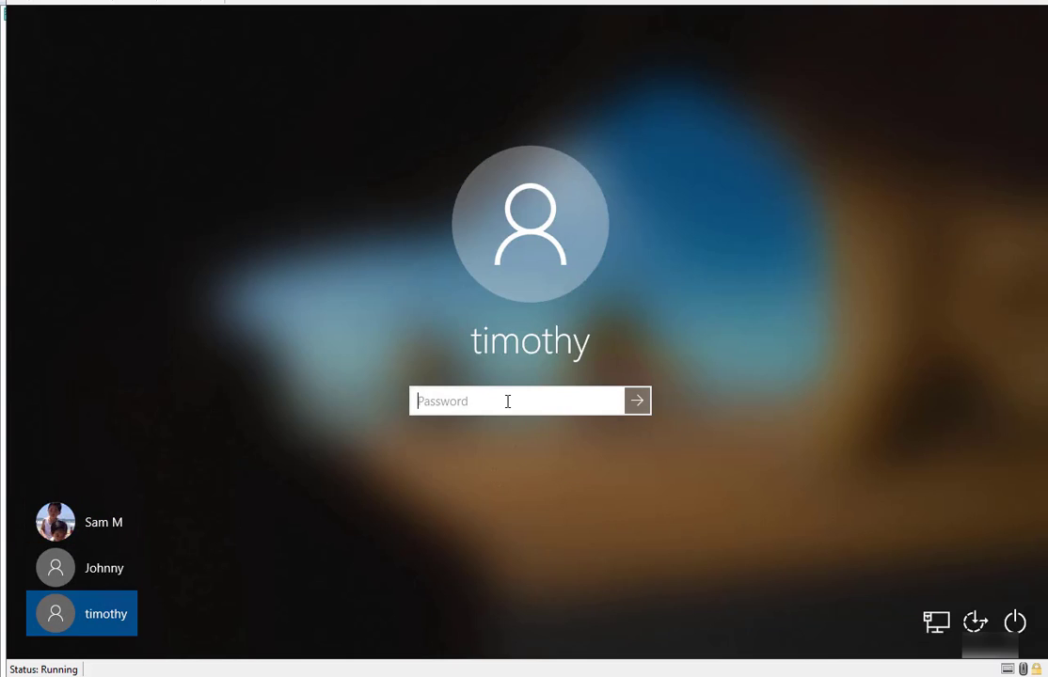
{"action": "type", "text": "*********"}
{"action": "key", "text": "Return"}
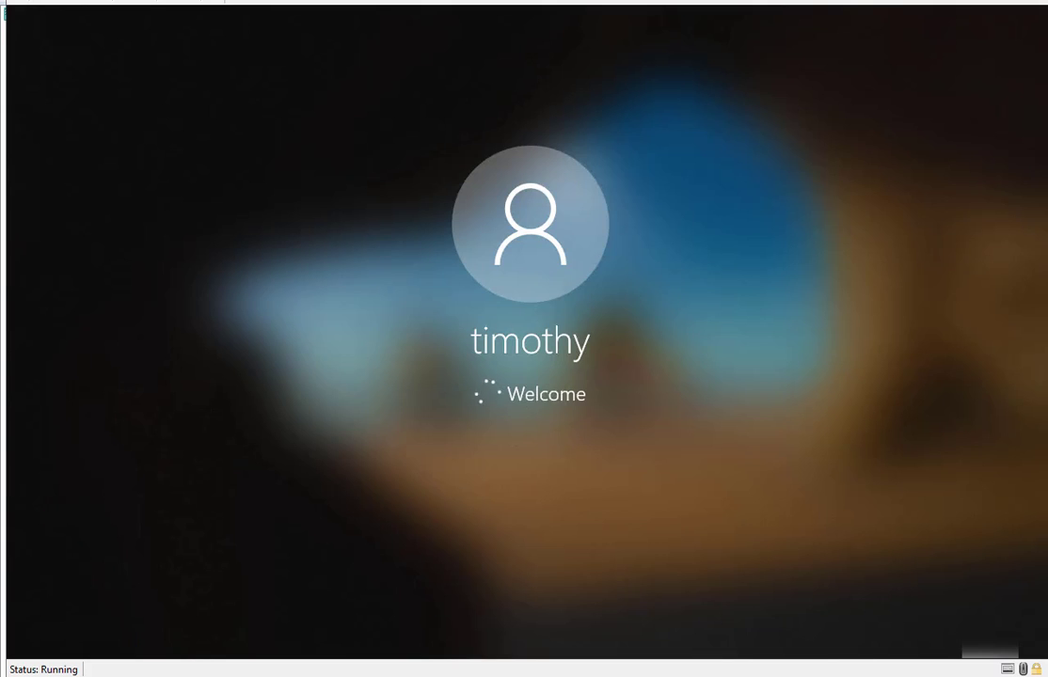